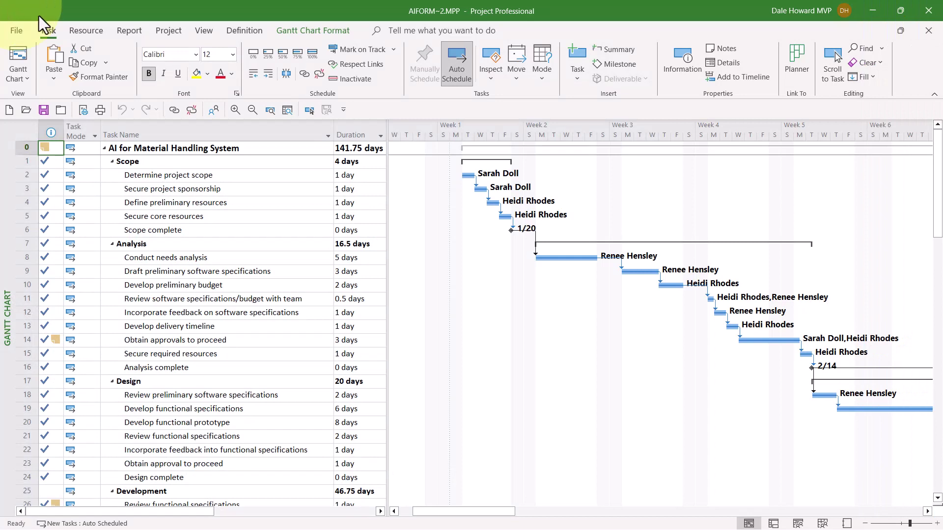
Open Custom Fields, switch the field type to Number and select Number1.
click(168, 30)
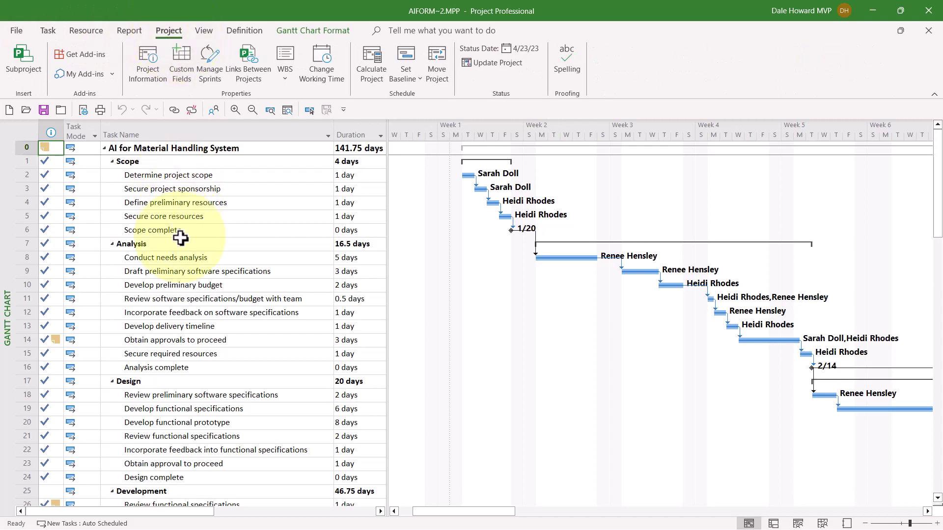
click(188, 60)
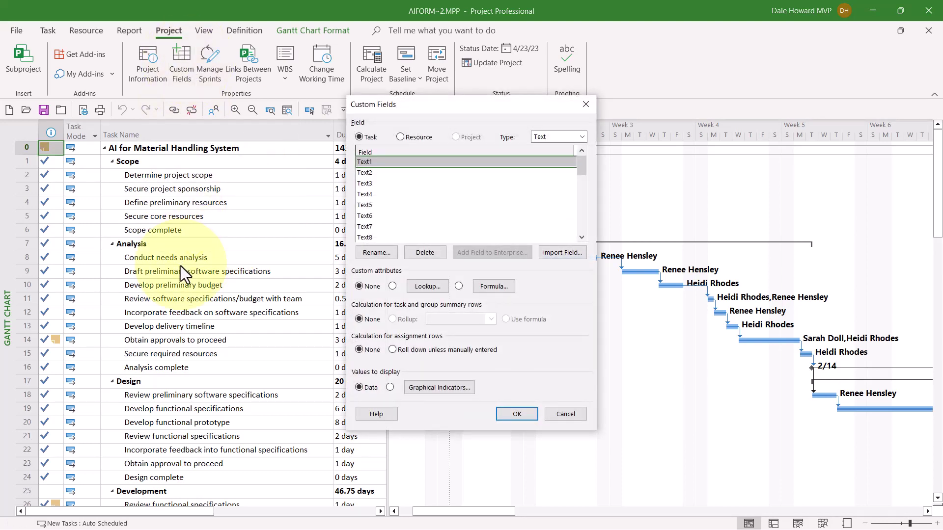
click(585, 134)
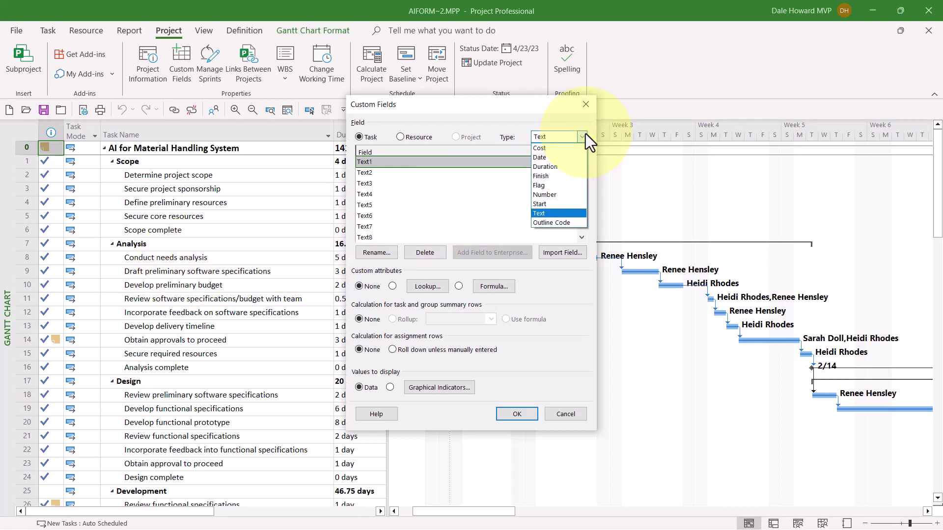
click(561, 196)
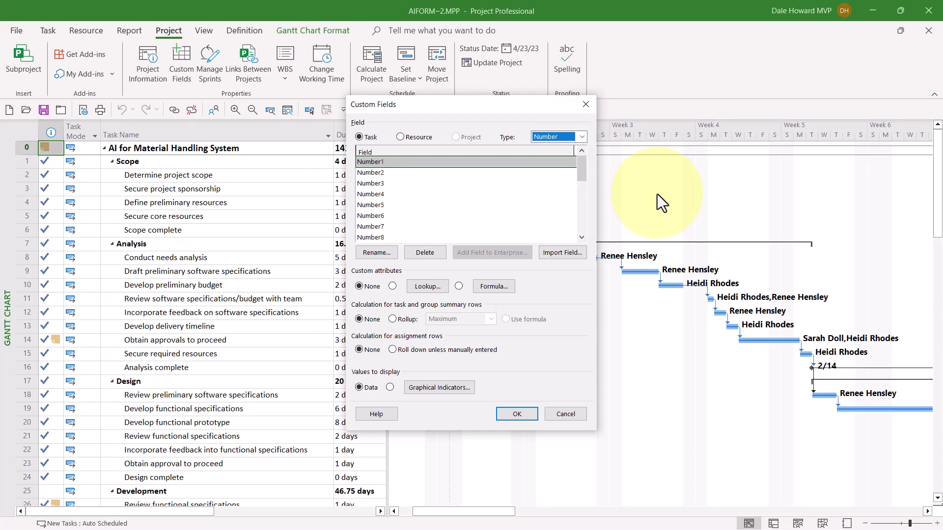
click(386, 161)
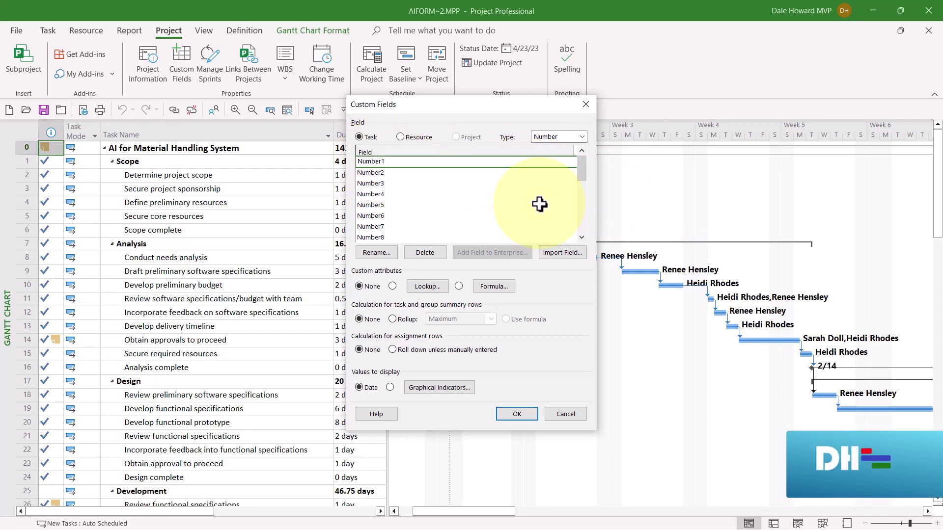
Rename the Number1 task field to '% Dur Var'.
click(382, 255)
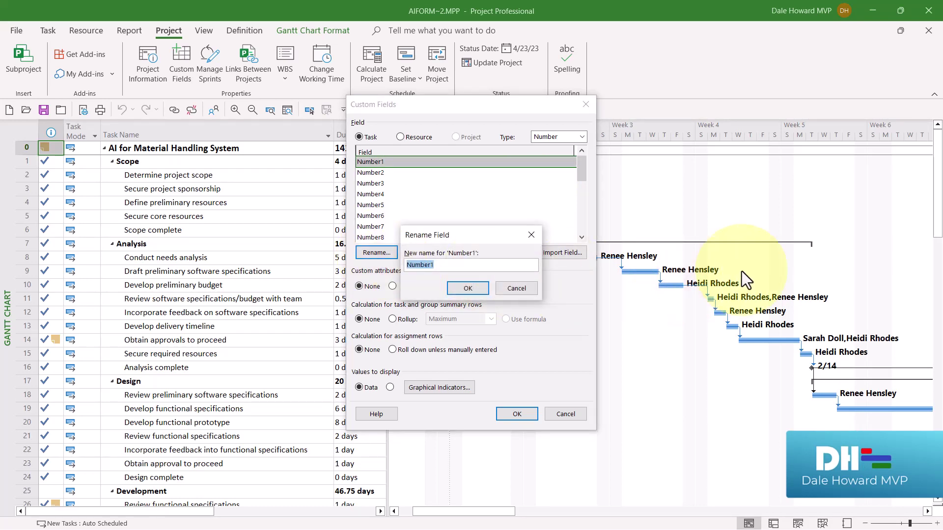
text(% Dur V)
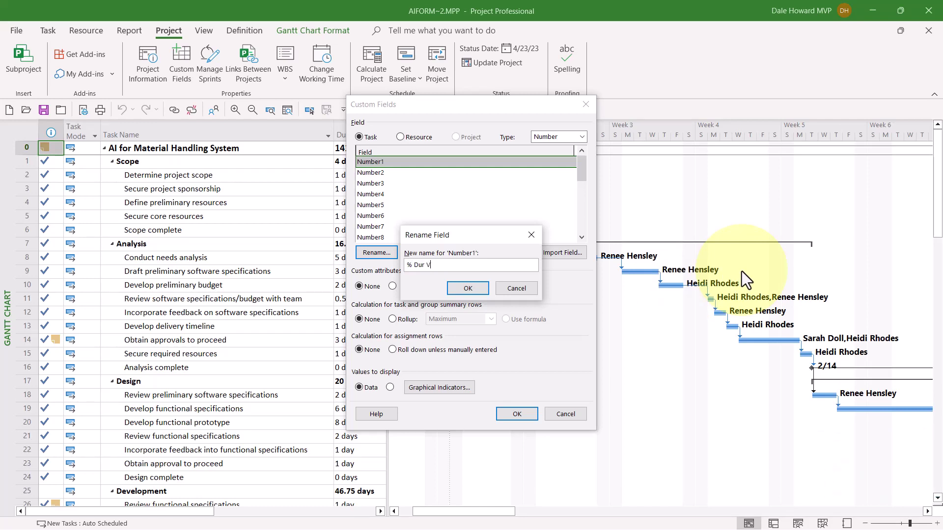
text(ar)
click(469, 288)
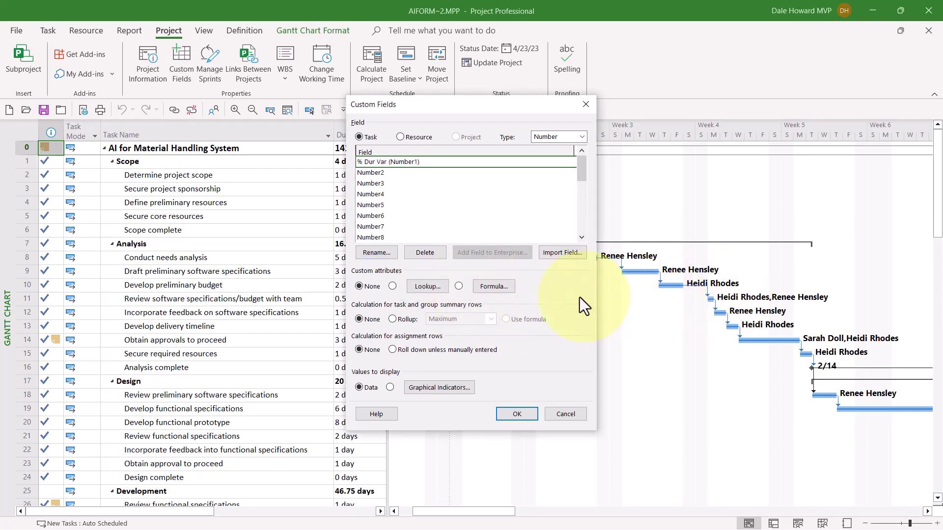
Paste the IIf formula computing 100*([Duration Variance]/[Baseline Duration]) for % Dur Var.
click(488, 288)
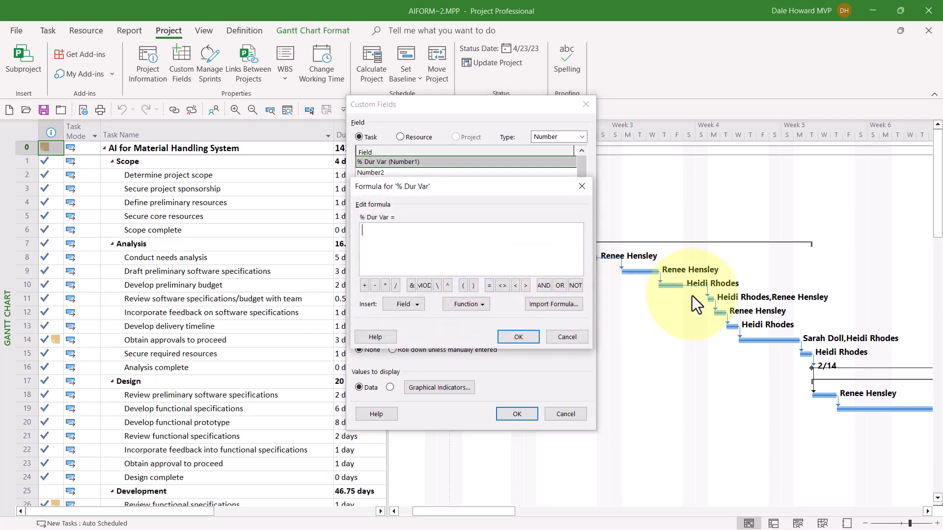
click(417, 303)
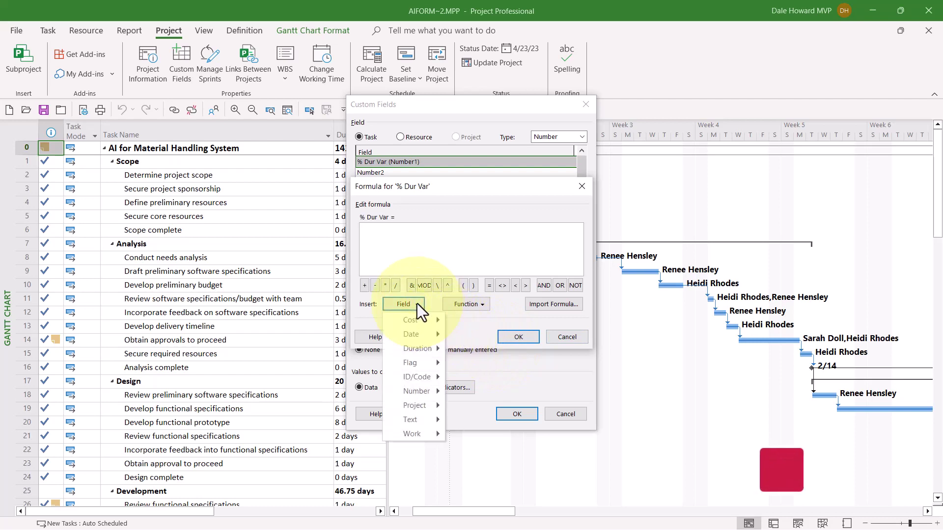
click(482, 304)
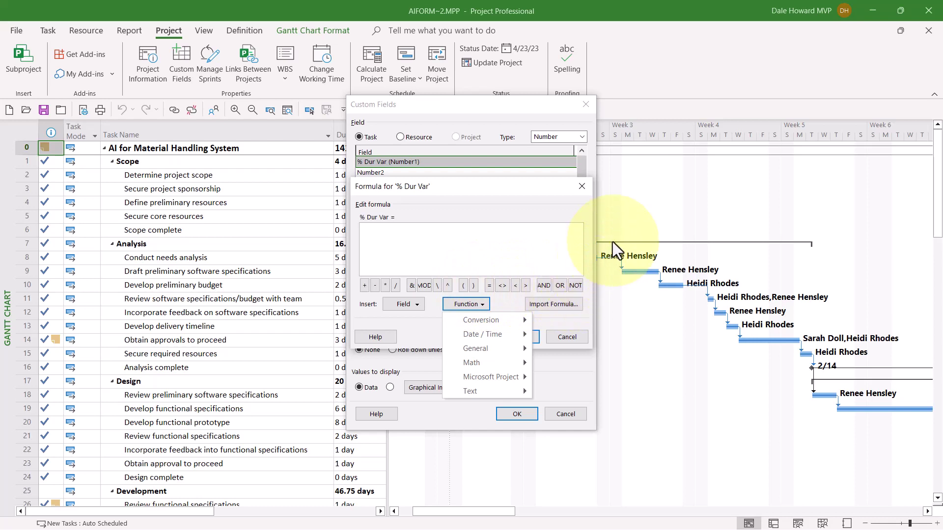
click(405, 237)
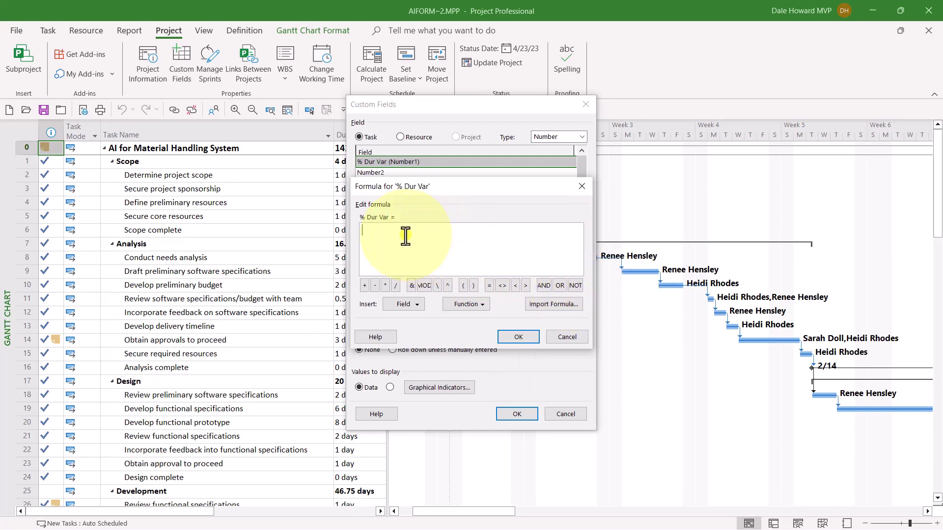
text(IIf([Baseline Finish]=ProjDateValue("NA"),-16000,IIf([Milestone],0,100*([Duration Variance]/[Baseline Duration]))))
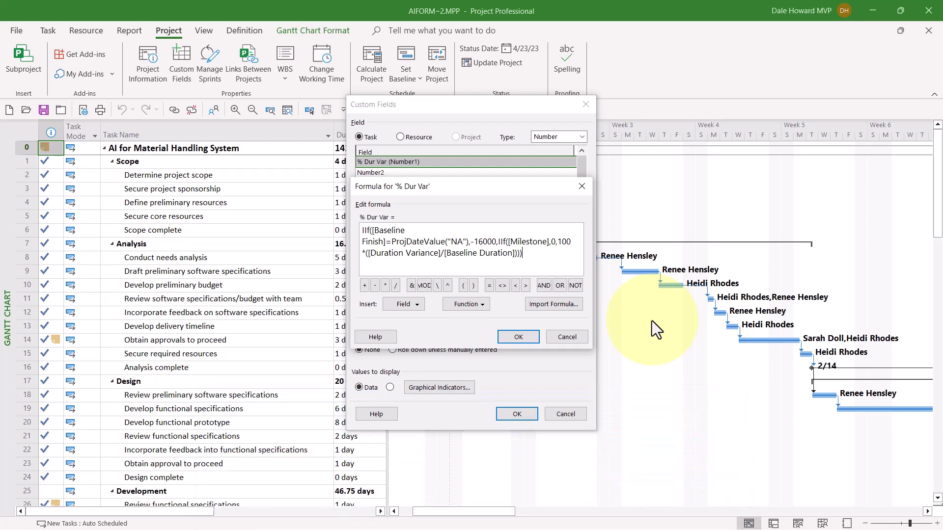
click(519, 337)
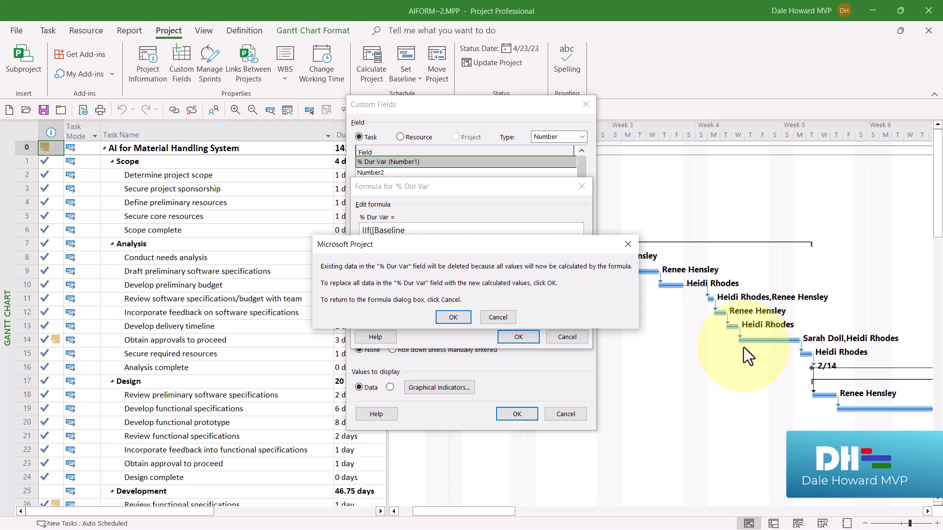
Accept calculated values, use the formula for summary rows, and roll down to assignments.
click(453, 317)
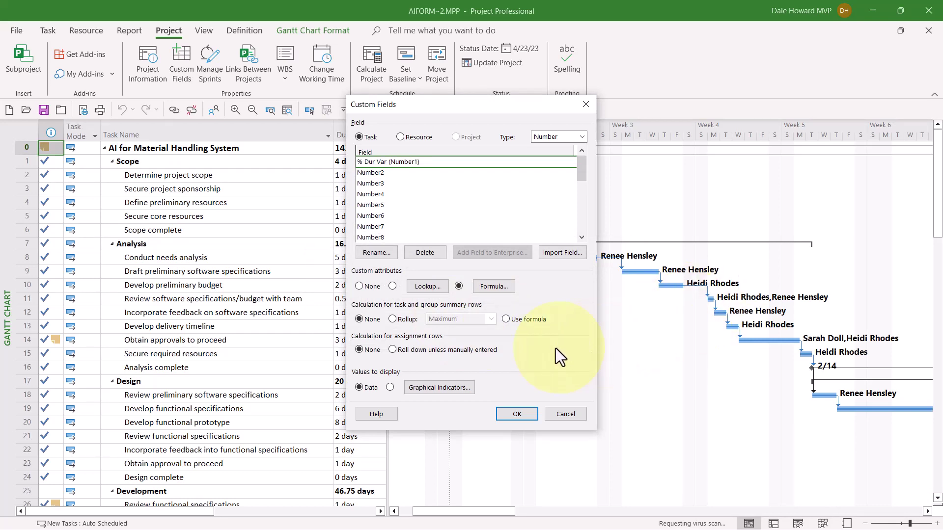
click(507, 319)
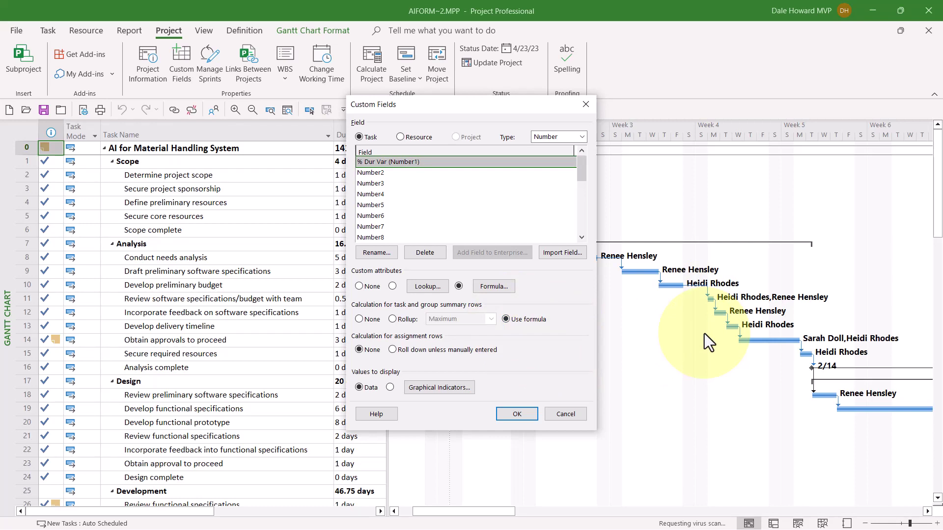
click(419, 349)
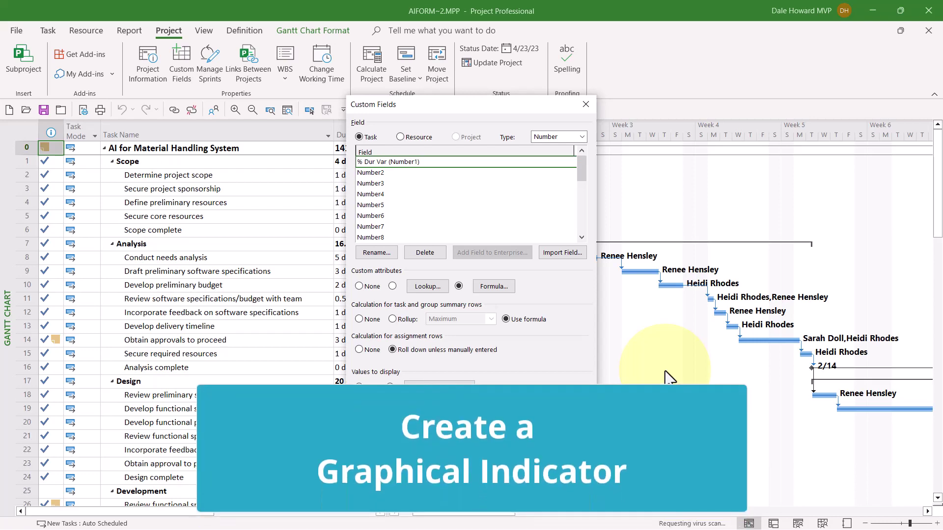
Open Graphical Indicators and review the -16,000 question-mark criterion and the next test.
click(440, 388)
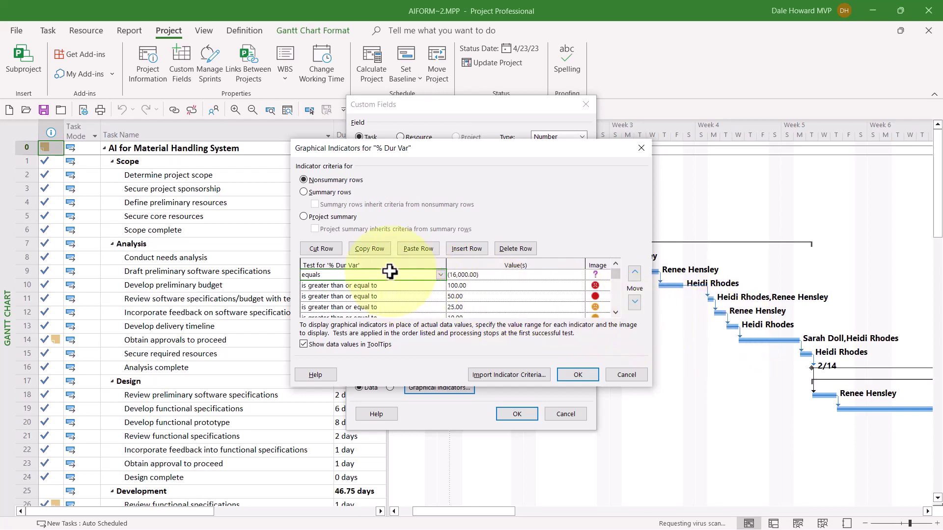
click(494, 275)
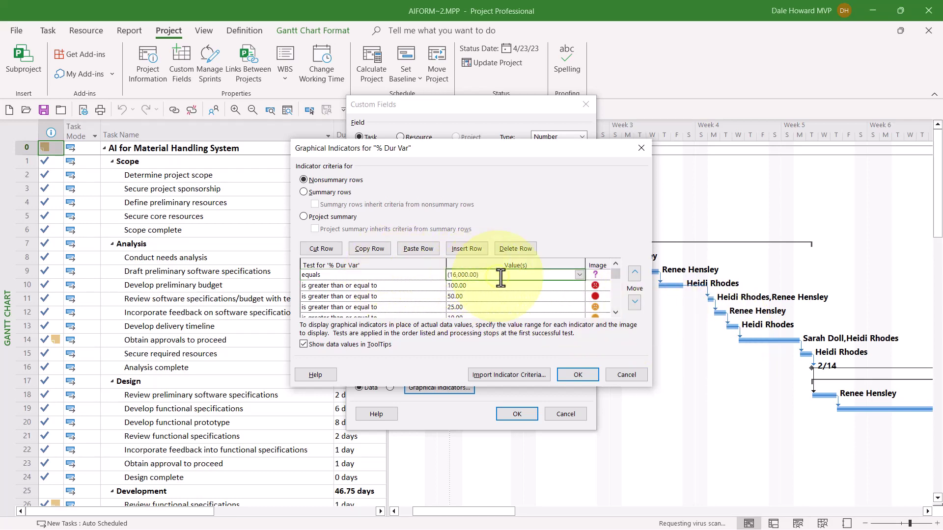
click(597, 275)
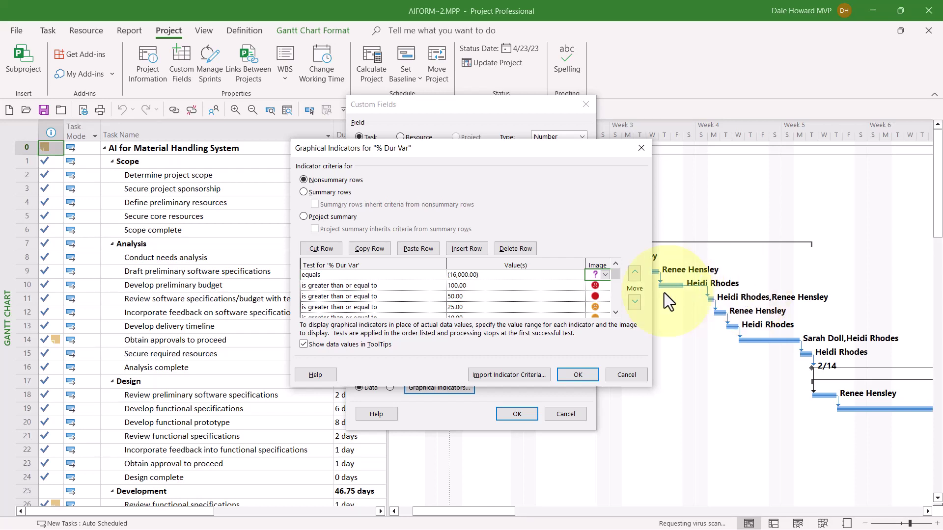
click(406, 284)
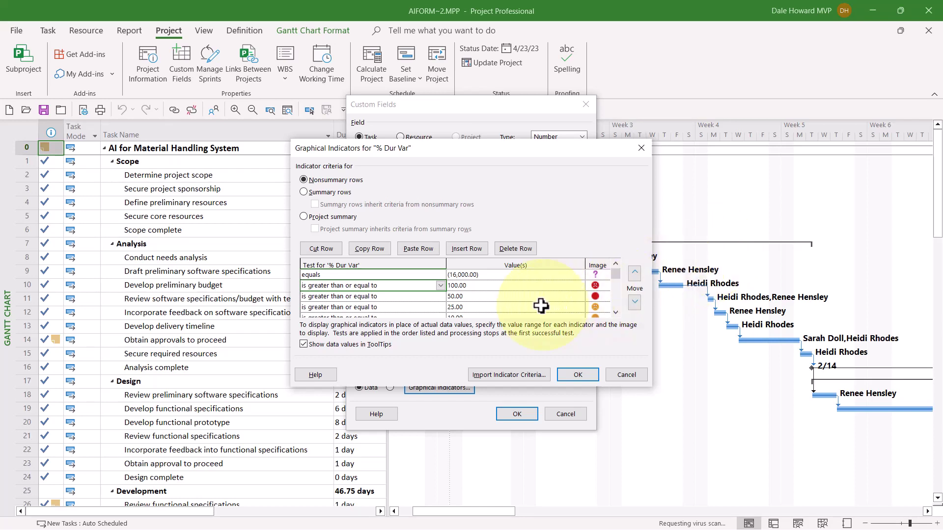
Set the nonsummary indicator tests and images for the 100, 50 and 25 thresholds.
click(490, 284)
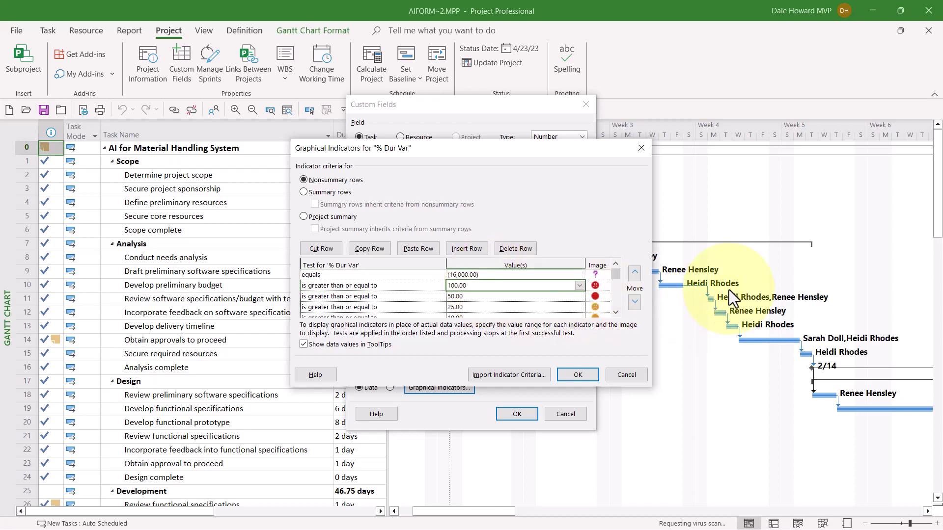
click(608, 286)
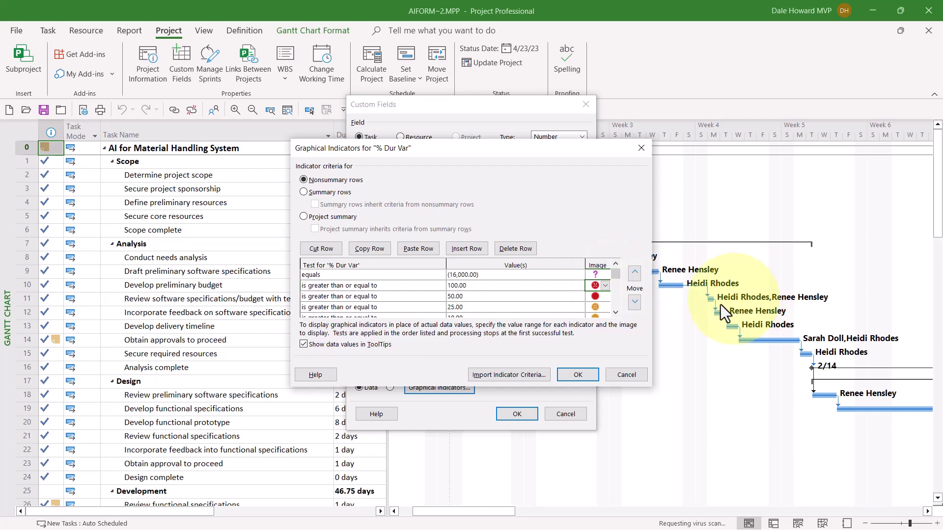
click(393, 297)
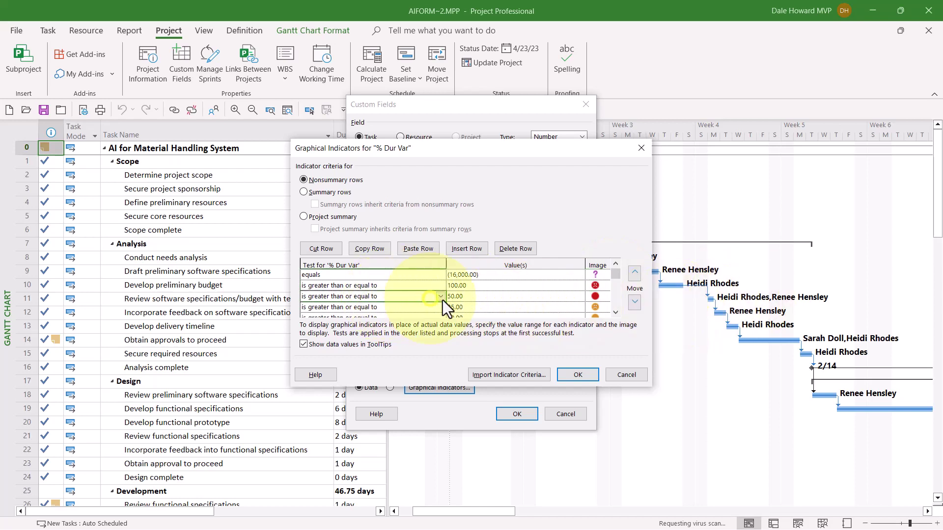
click(487, 298)
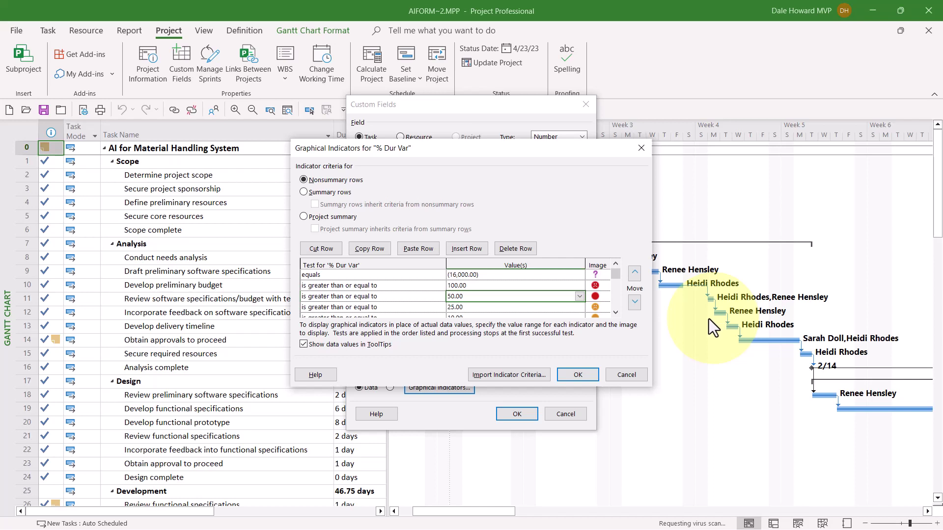
click(596, 296)
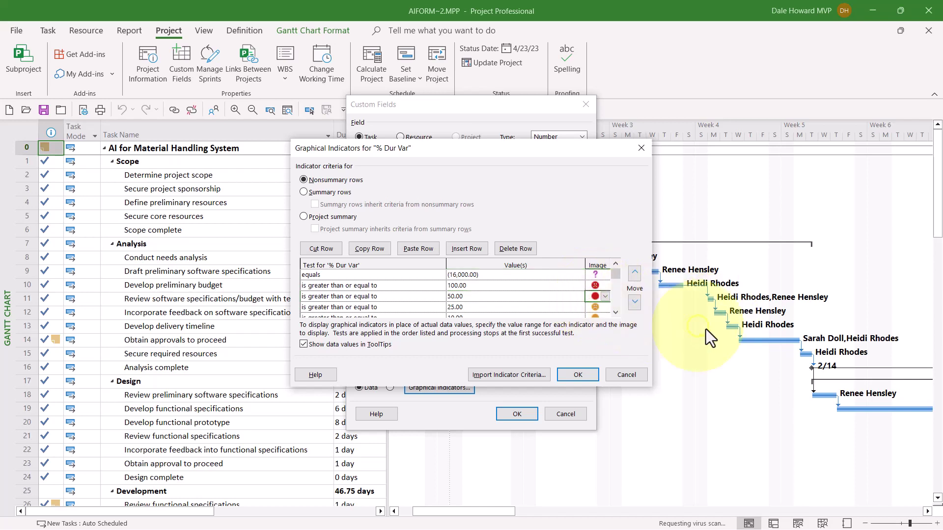
key(Down)
scroll(618, 314, down, 3)
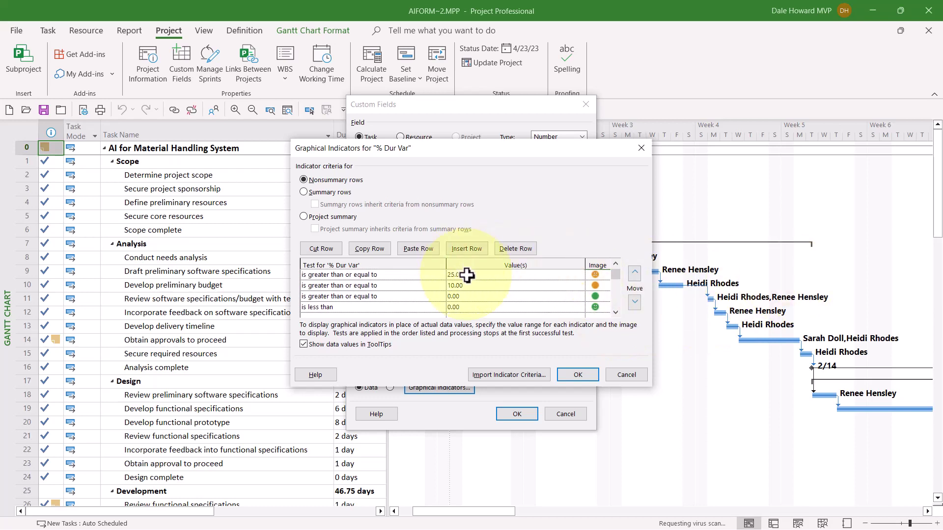
click(604, 276)
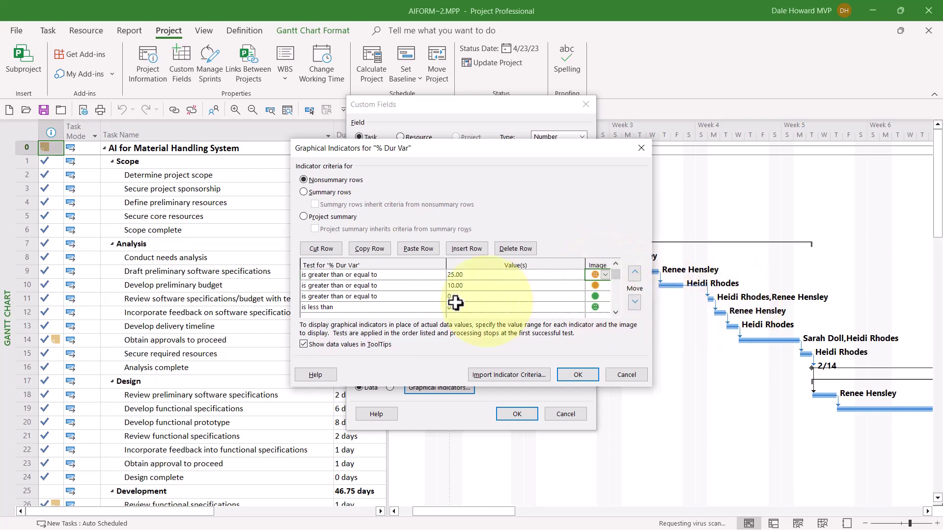
Set the 10, 0 (green) and below-zero criteria, then show the Summary rows criteria.
click(420, 286)
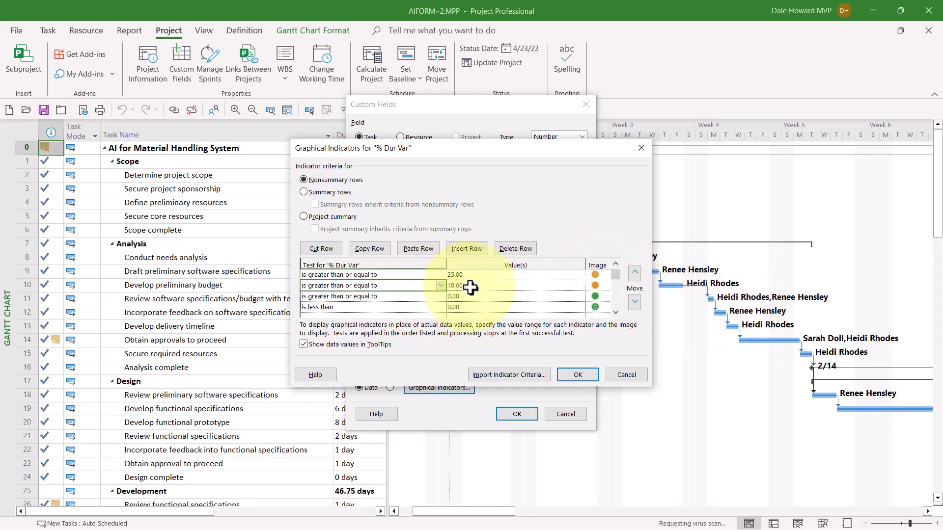
click(602, 286)
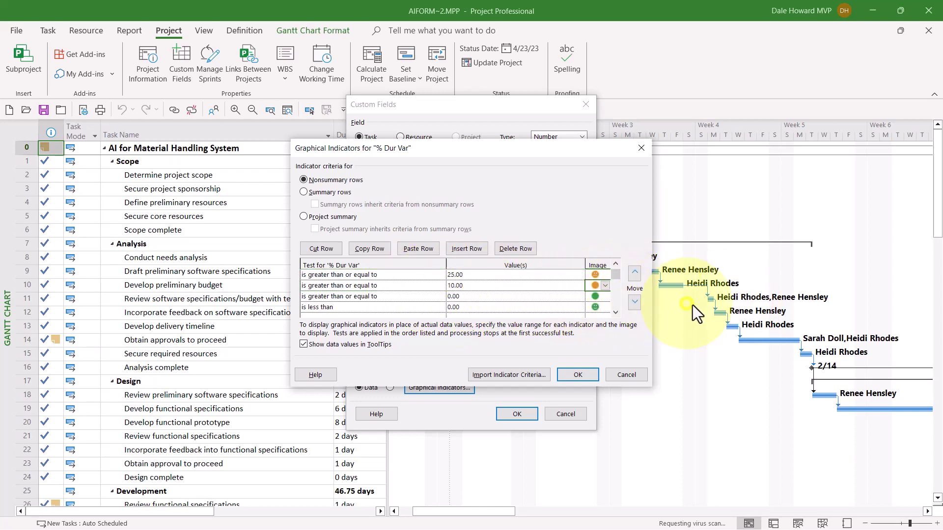
click(408, 296)
click(472, 296)
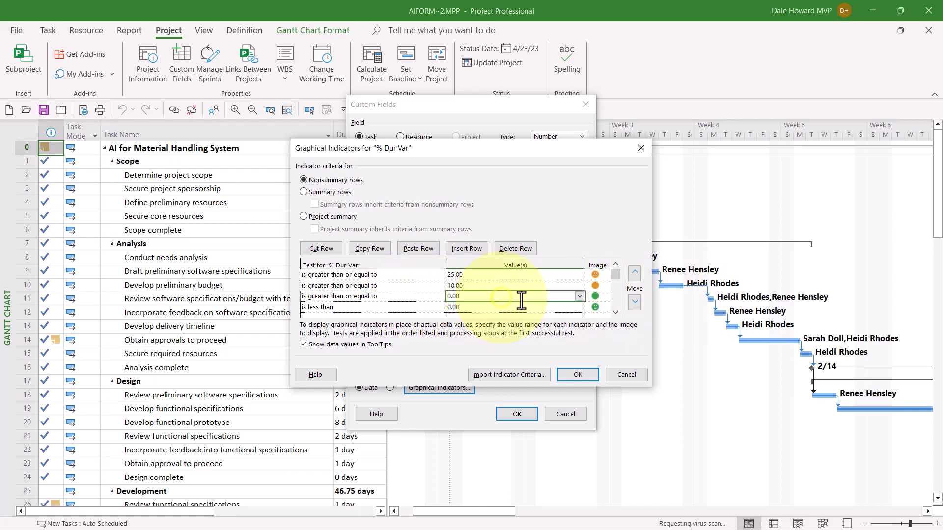
click(599, 296)
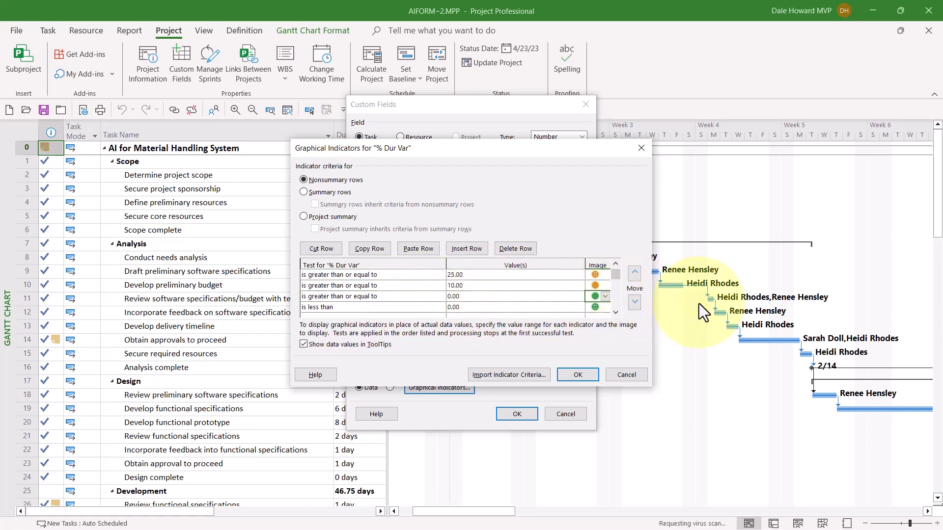
click(381, 308)
click(472, 307)
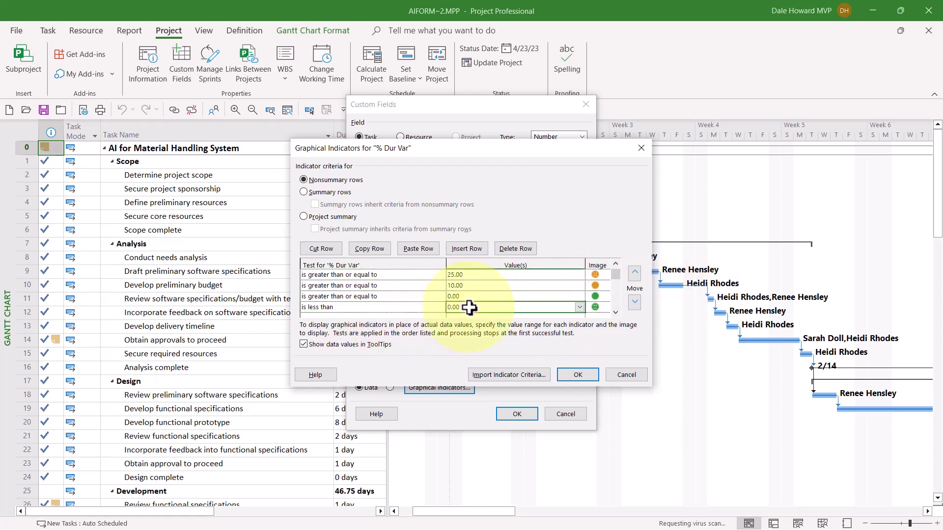
click(602, 307)
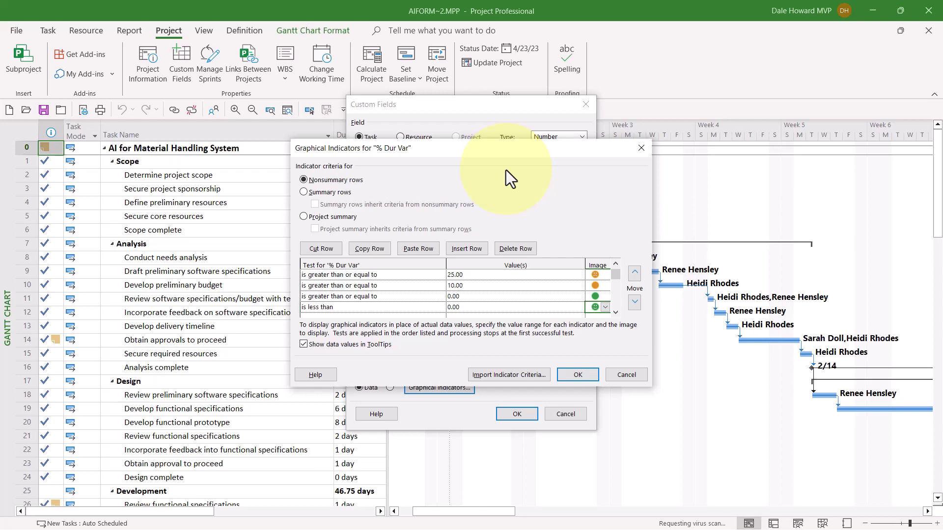
click(303, 192)
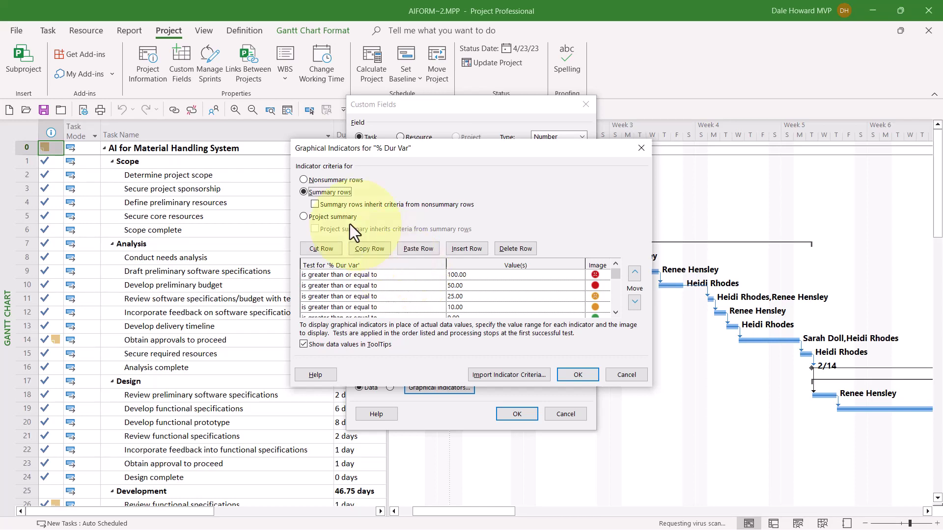
Turn on criteria inheritance for Summary rows and for Project summary, confirming both replacements.
click(315, 205)
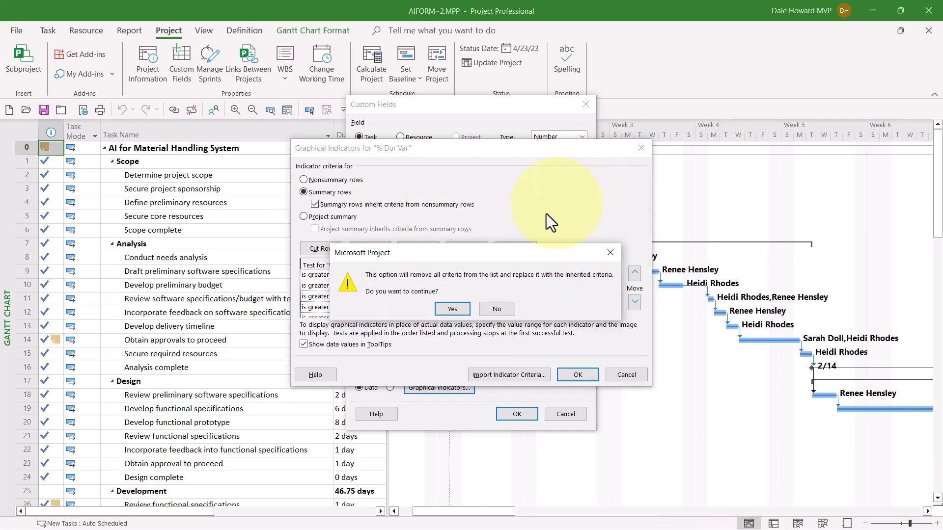
click(453, 309)
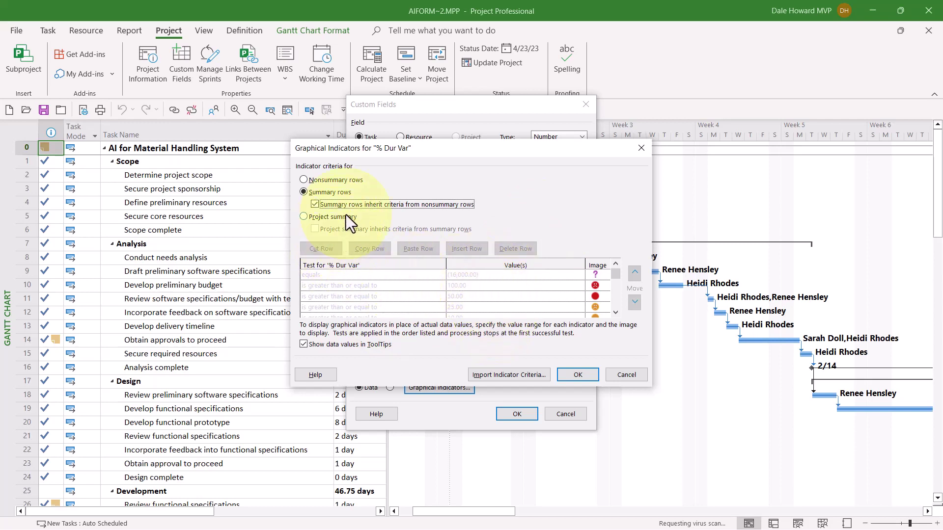
click(302, 217)
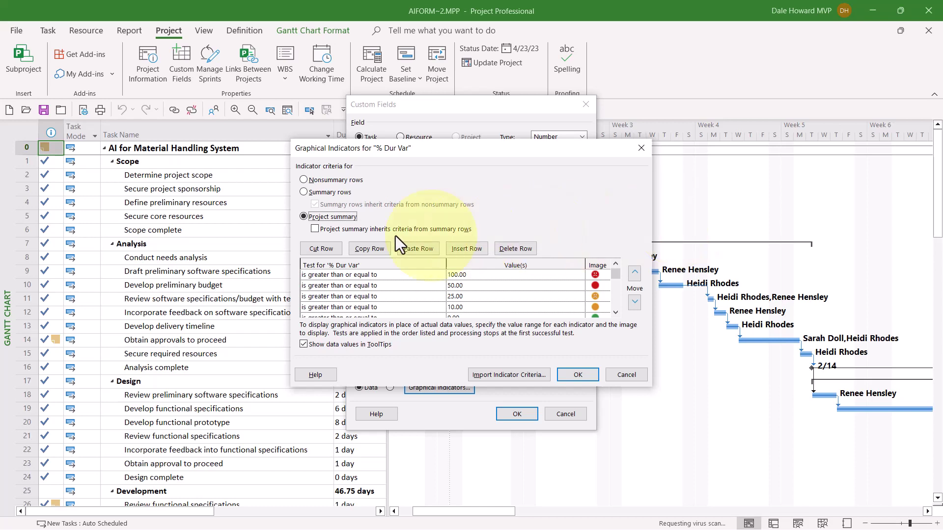
click(315, 229)
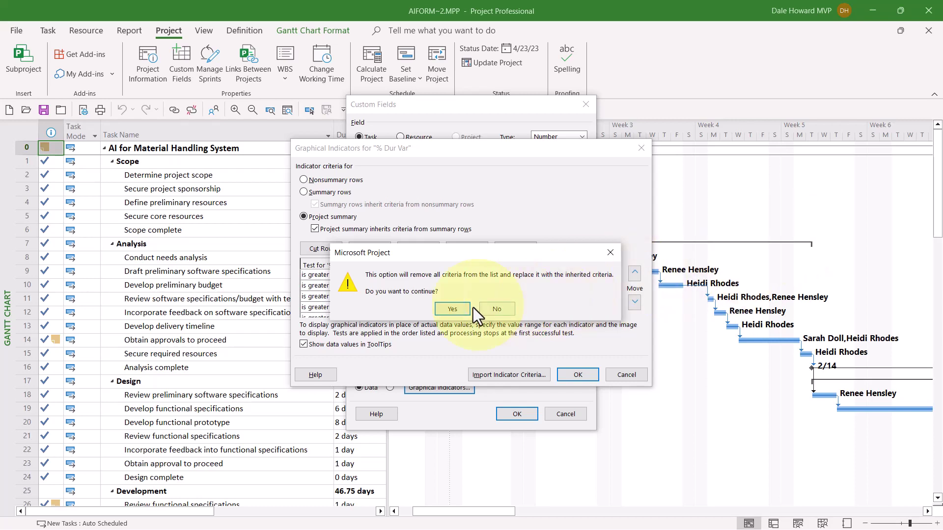
click(453, 309)
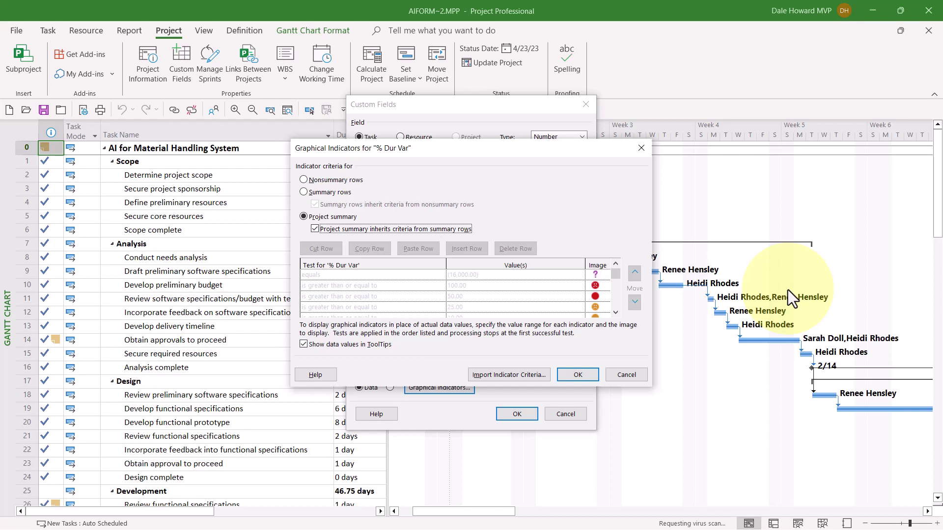
Save the indicator settings and switch the task sheet to the _Duration table.
click(582, 377)
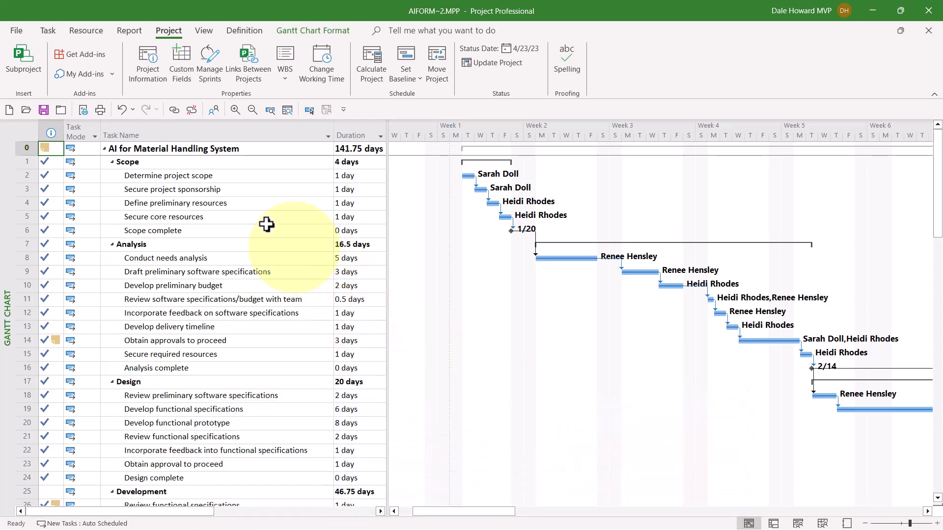
right_click(24, 128)
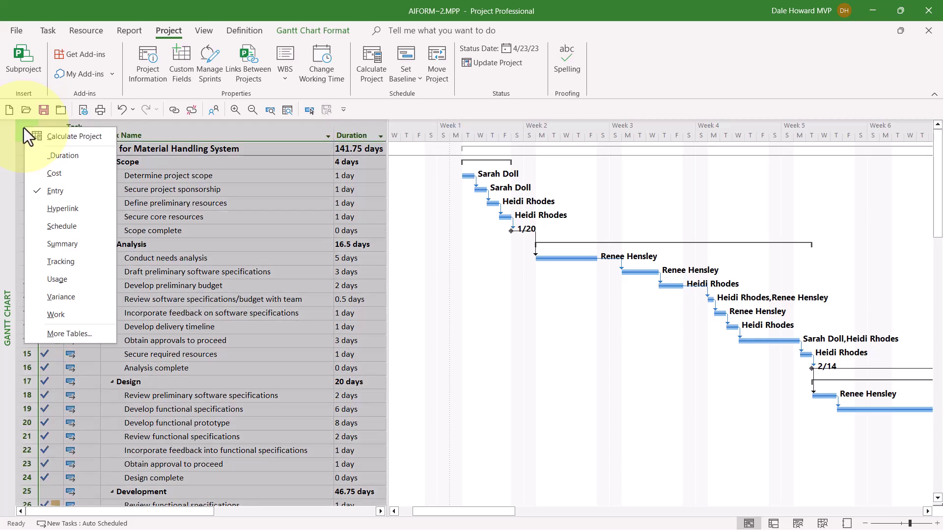
click(100, 157)
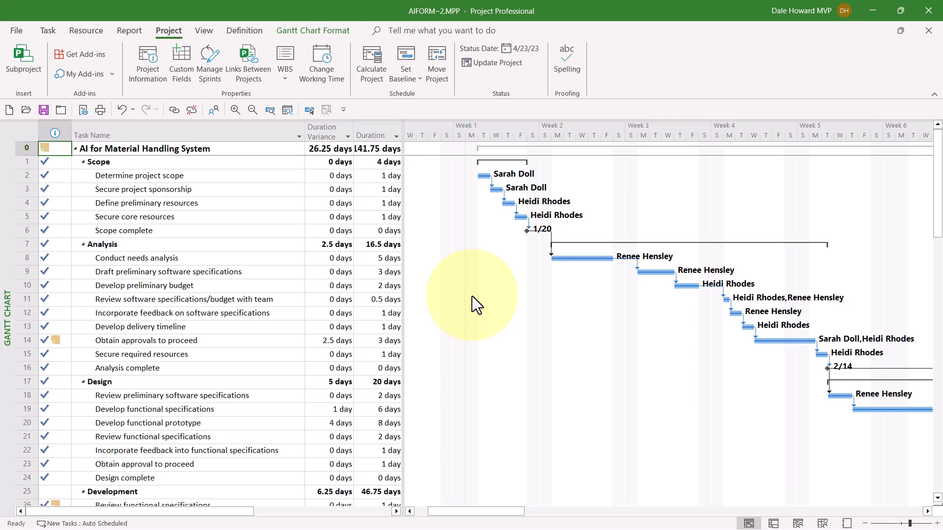
Insert a % Dur Var column beside Duration Variance to show the stoplight icons.
click(327, 126)
right_click(327, 127)
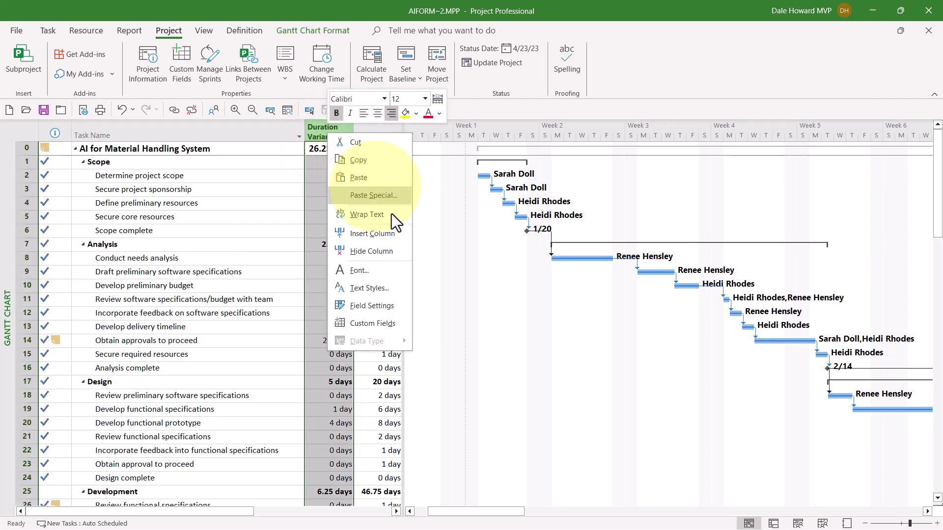
click(400, 235)
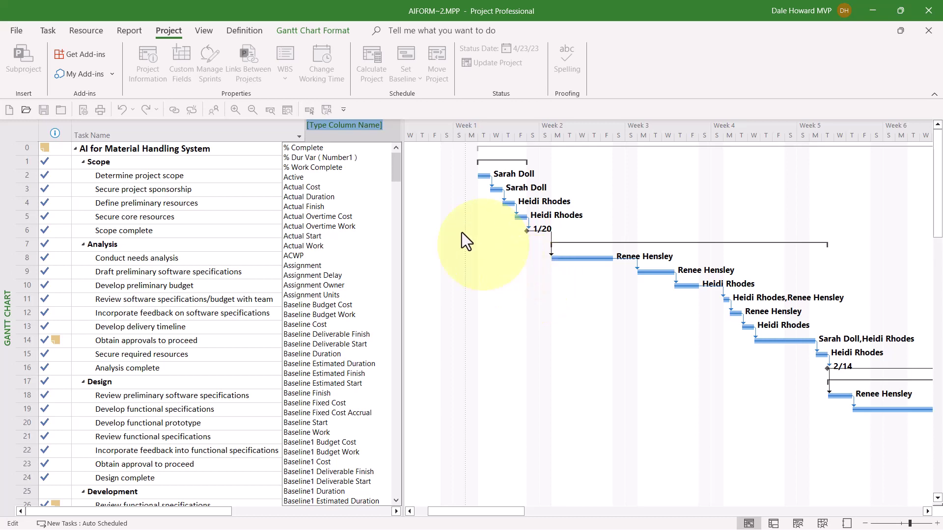
click(329, 157)
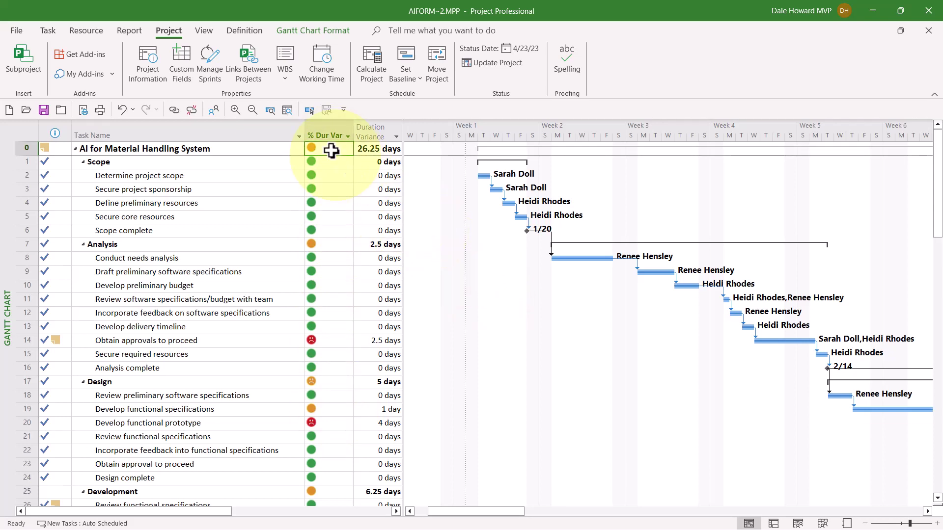
Center the % Dur Var column's title and data, and set its width to 14.
right_click(323, 124)
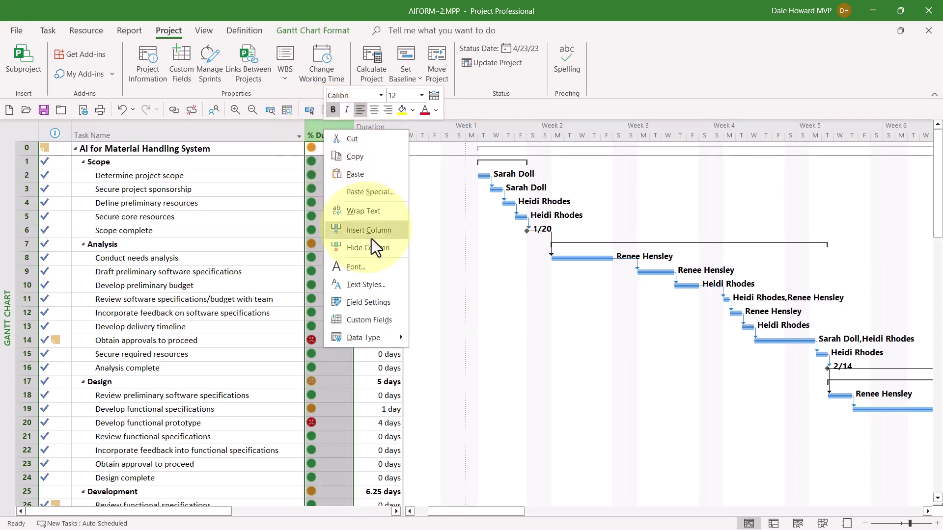
click(390, 303)
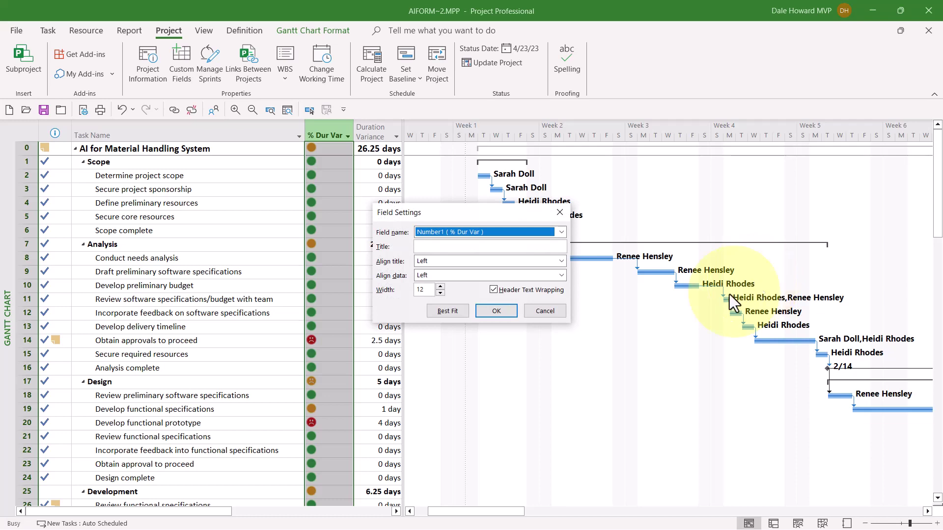
click(559, 261)
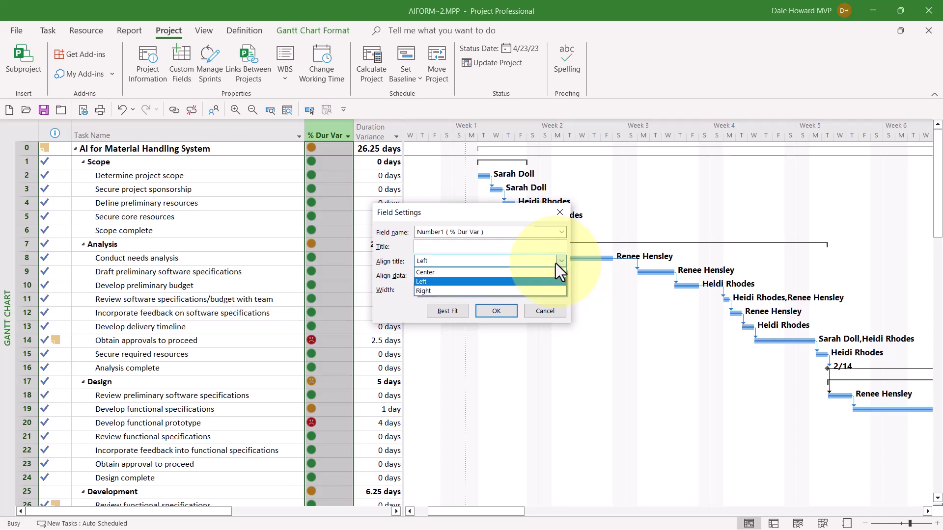
click(529, 272)
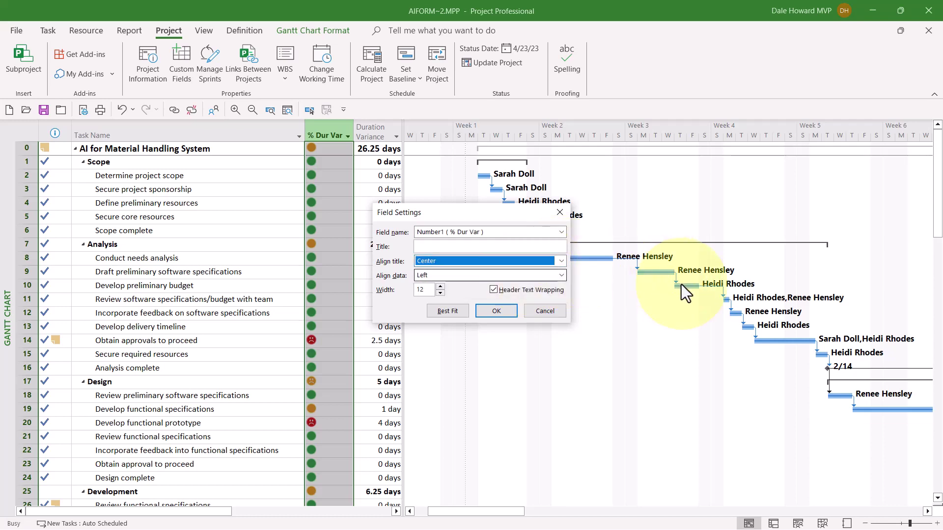
click(560, 276)
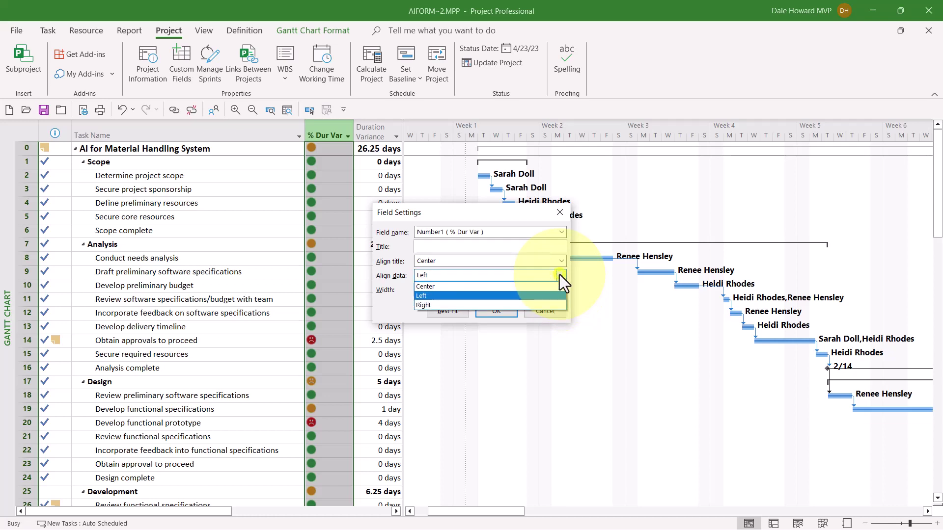
click(530, 289)
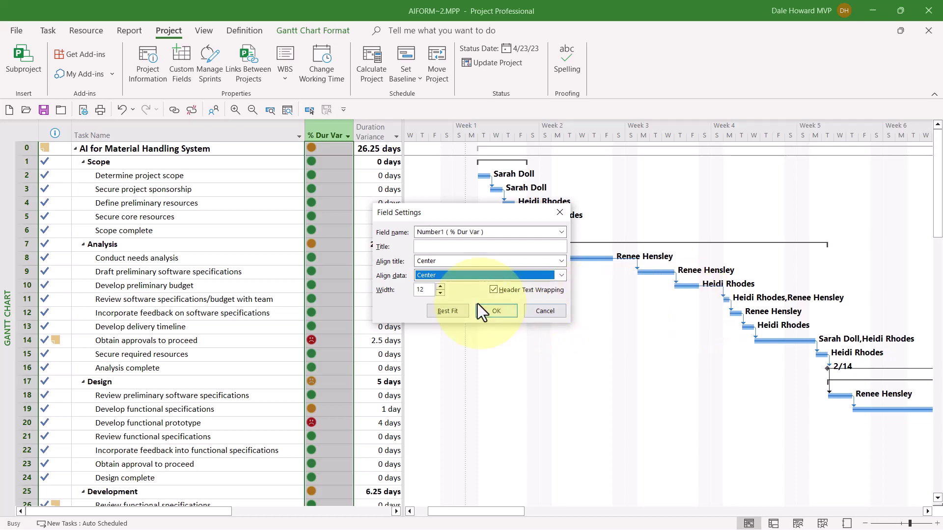
click(440, 287)
click(440, 287)
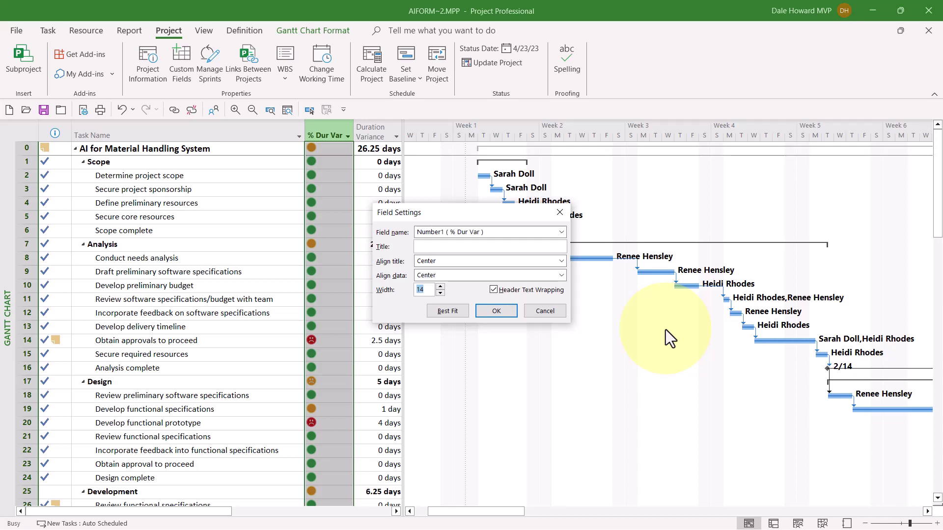
click(511, 313)
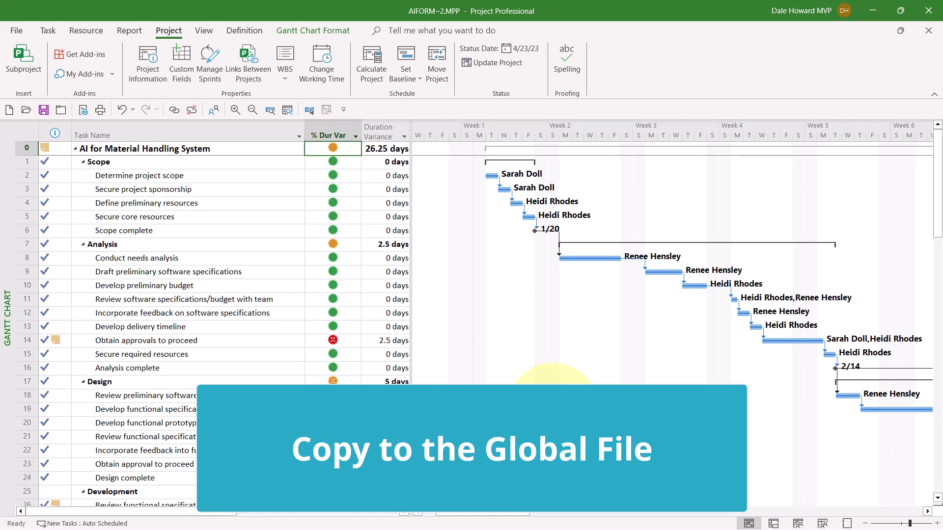
Open the Organizer from the project's Info page in Backstage.
click(13, 32)
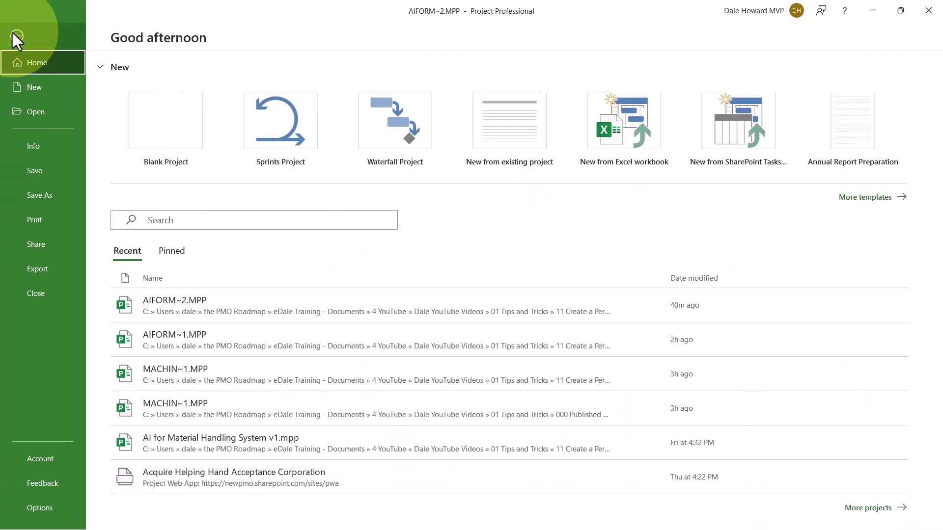
click(44, 149)
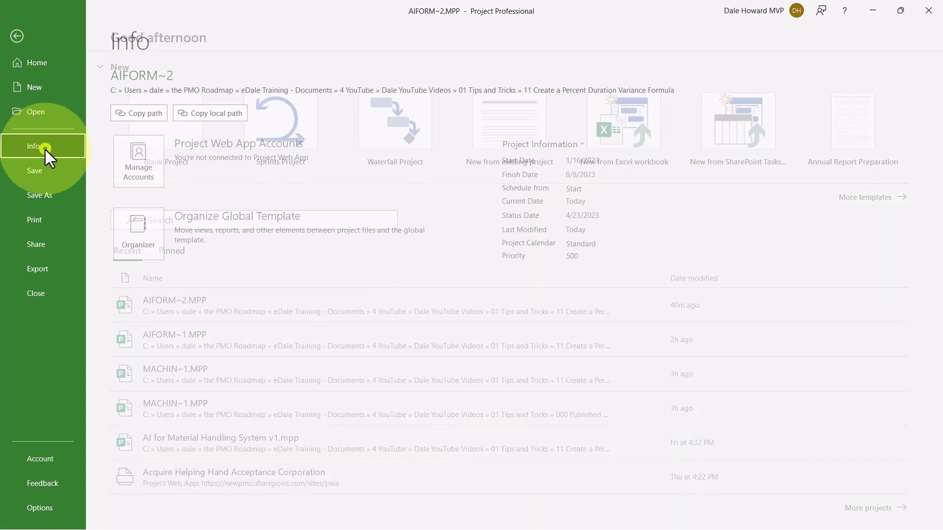
click(146, 247)
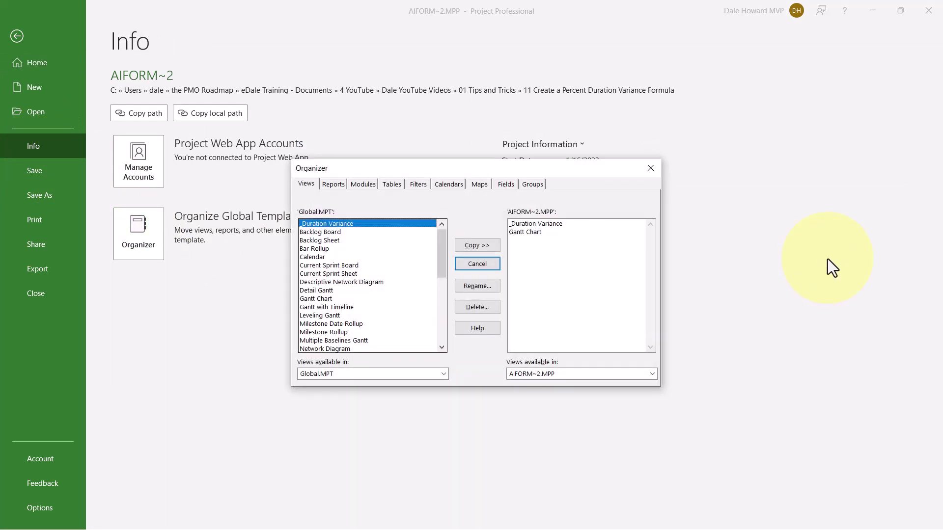
On the Fields tab, copy % Dur Var (Number1) from AIFORM~2.MPP into Global.MPT.
click(511, 185)
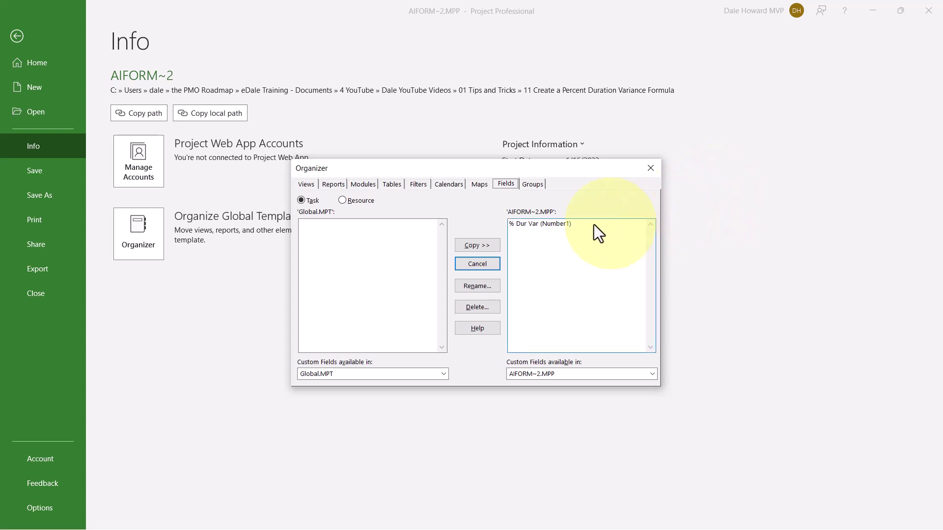
click(571, 223)
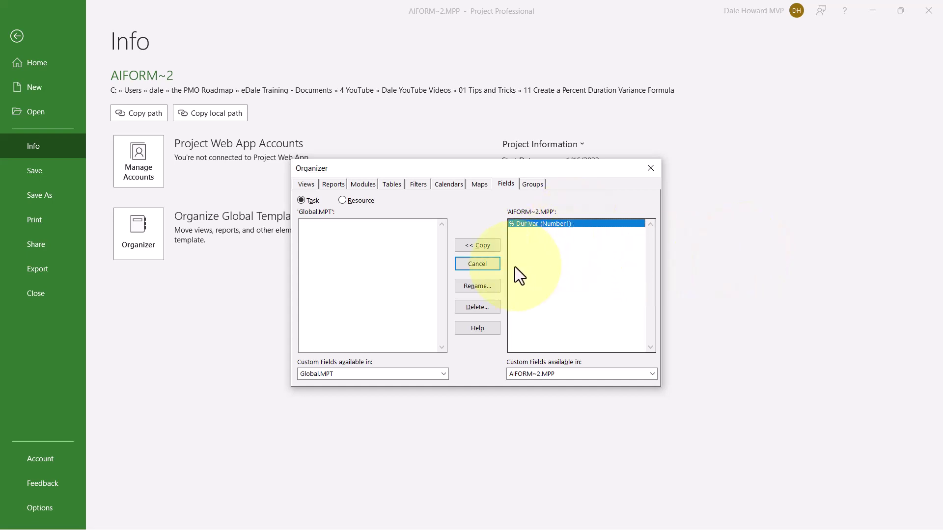
click(485, 246)
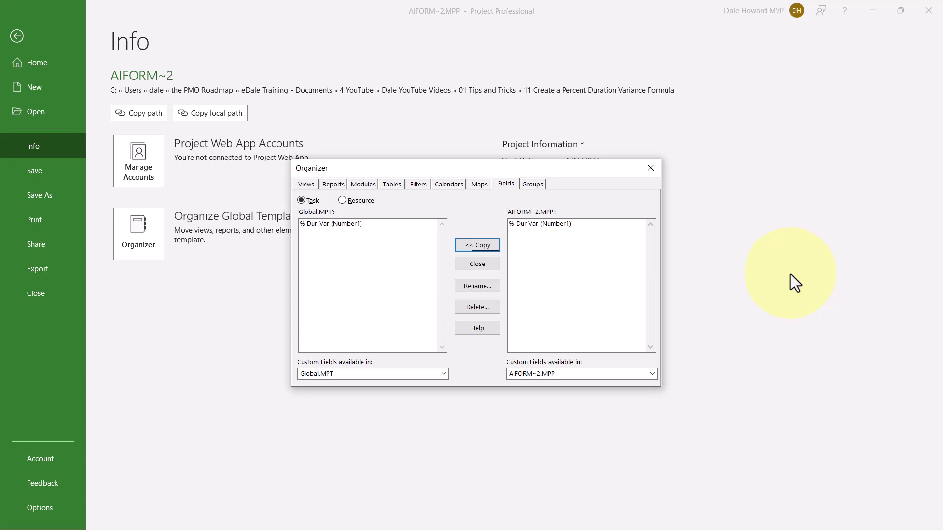
Copy the _Duration table into Global.MPT, confirm replacing the existing one, and close the Organizer.
click(395, 186)
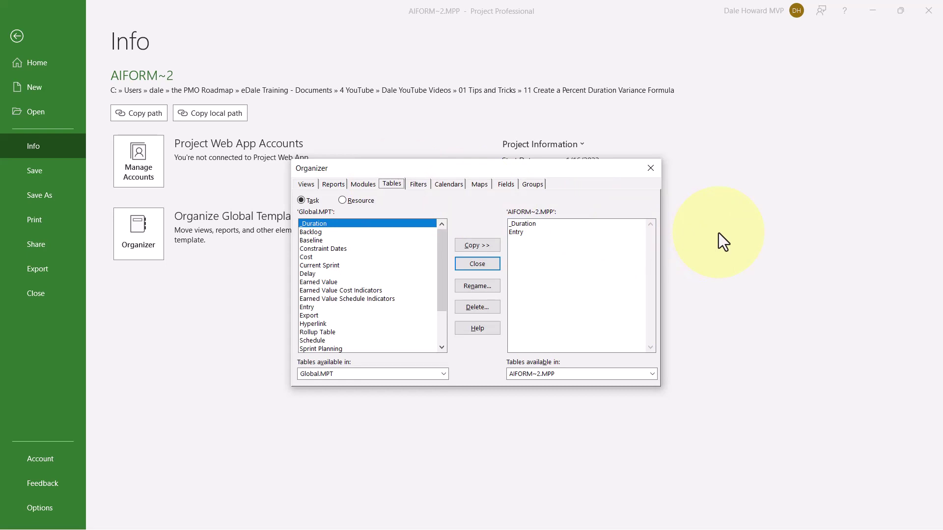
click(526, 224)
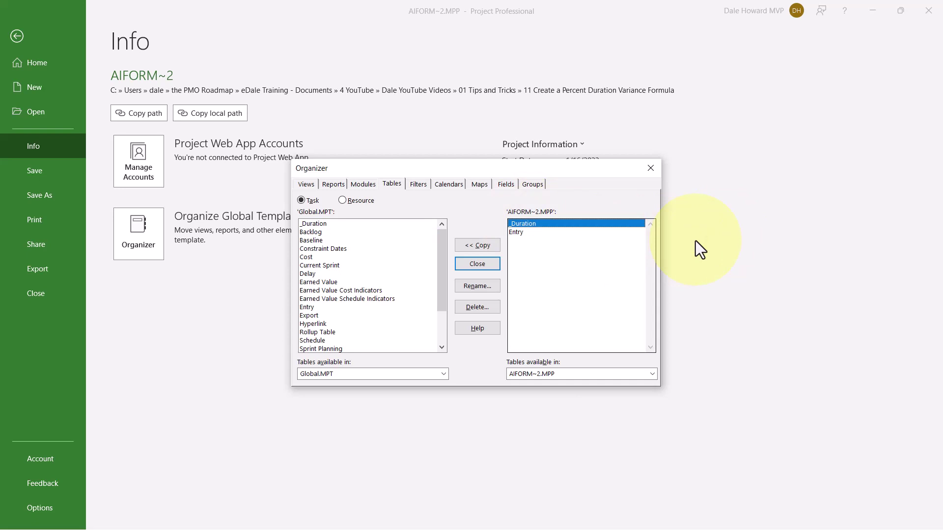
click(491, 244)
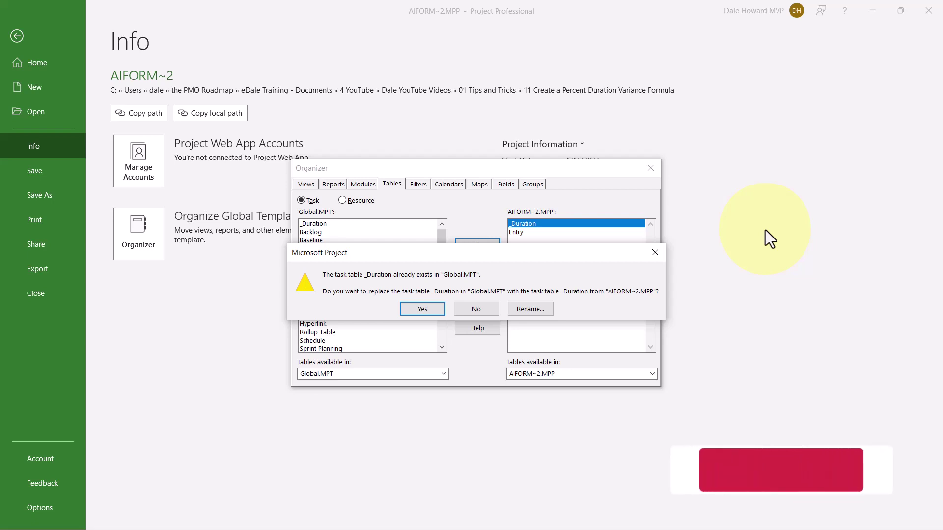
click(423, 309)
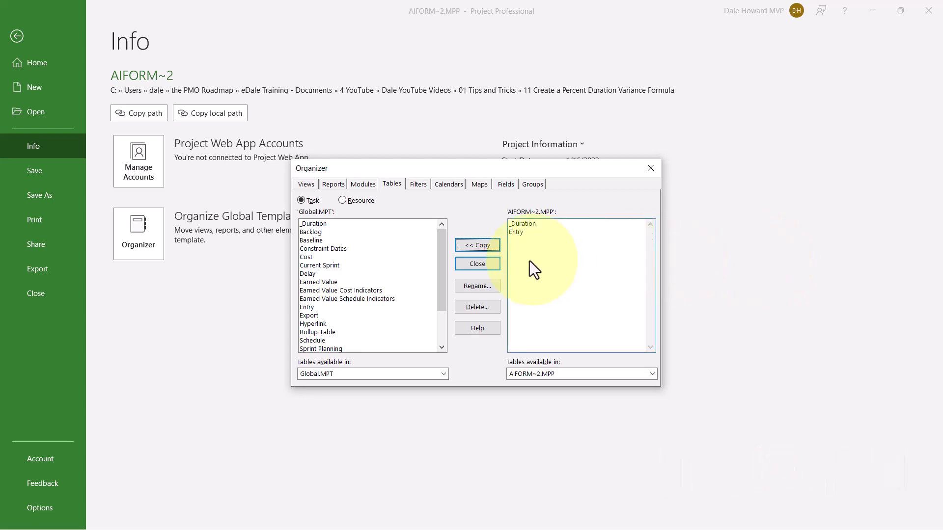
click(483, 262)
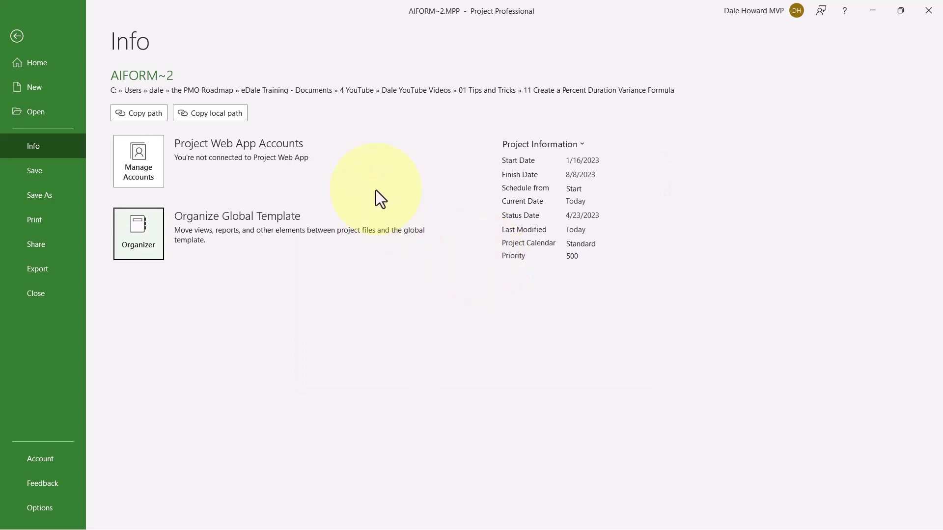
Leave Backstage to show the Gantt Chart with its % Dur Var stoplights.
key(Escape)
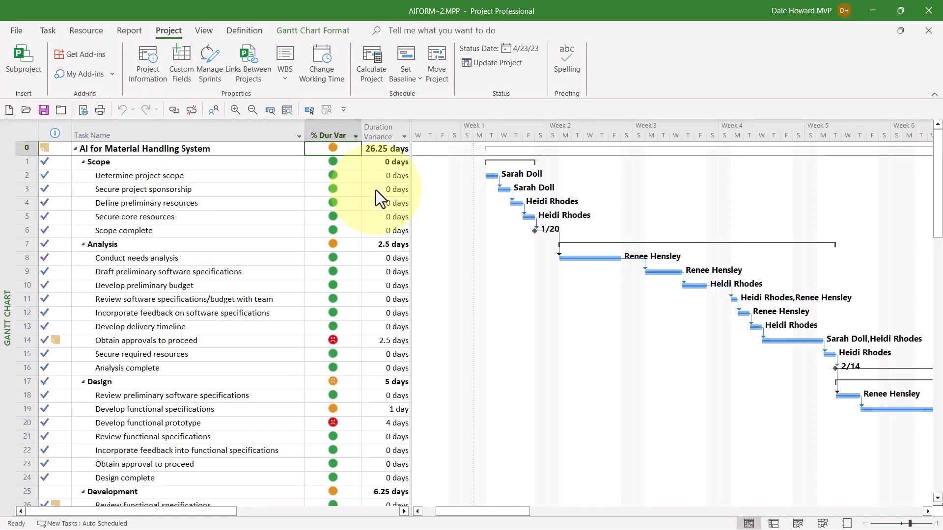